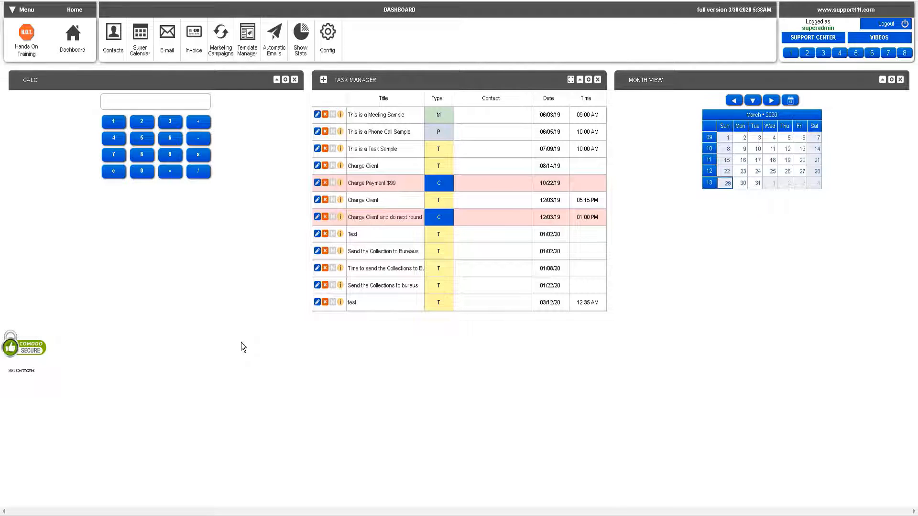
Open the contacts list and omit the contacts with Active Client as Status 1.
left_click(114, 48)
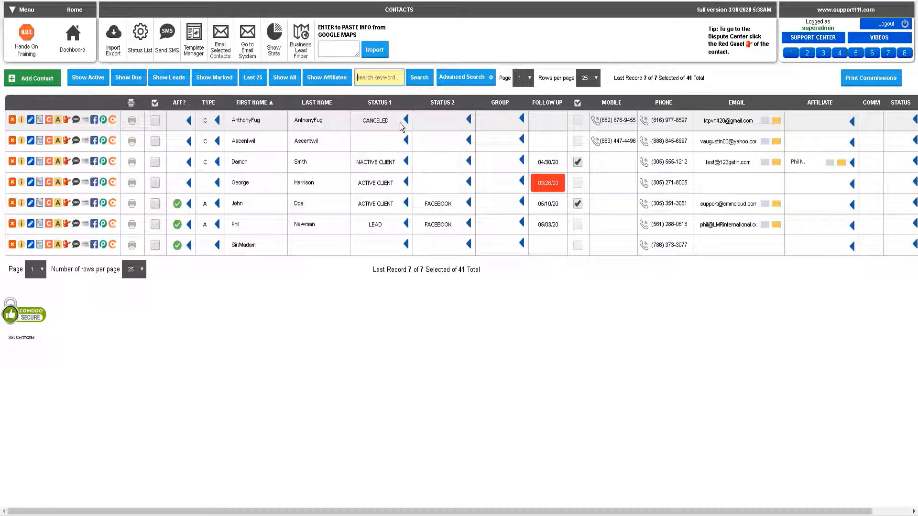
left_click(406, 186)
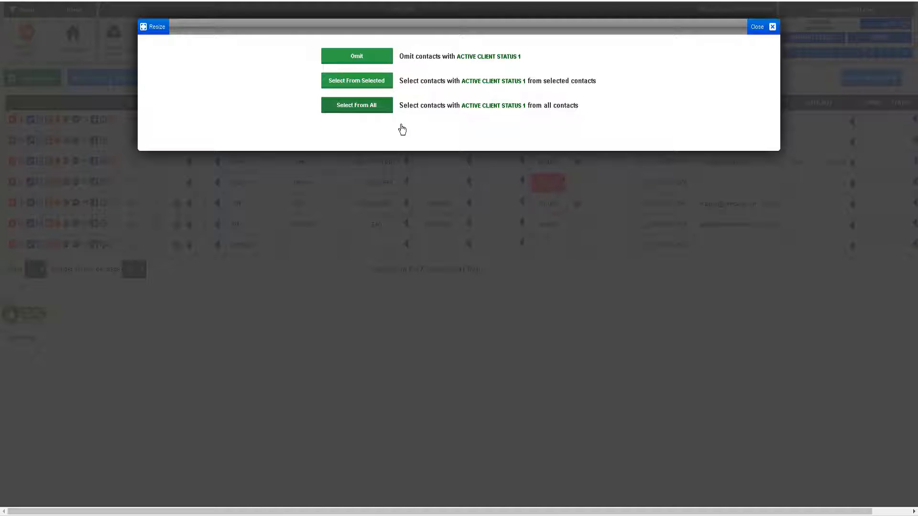
left_click(362, 56)
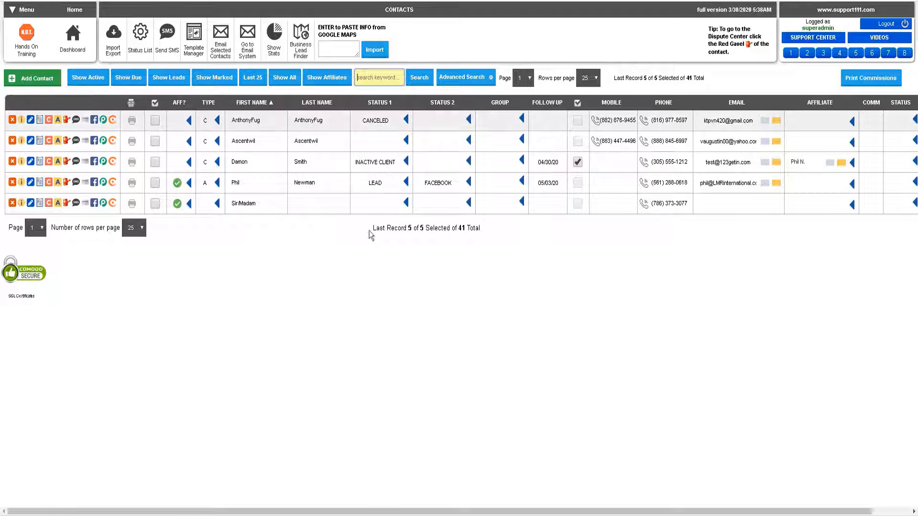
Show all contacts and select those with Active Client as Status 1 from all contacts.
left_click(288, 81)
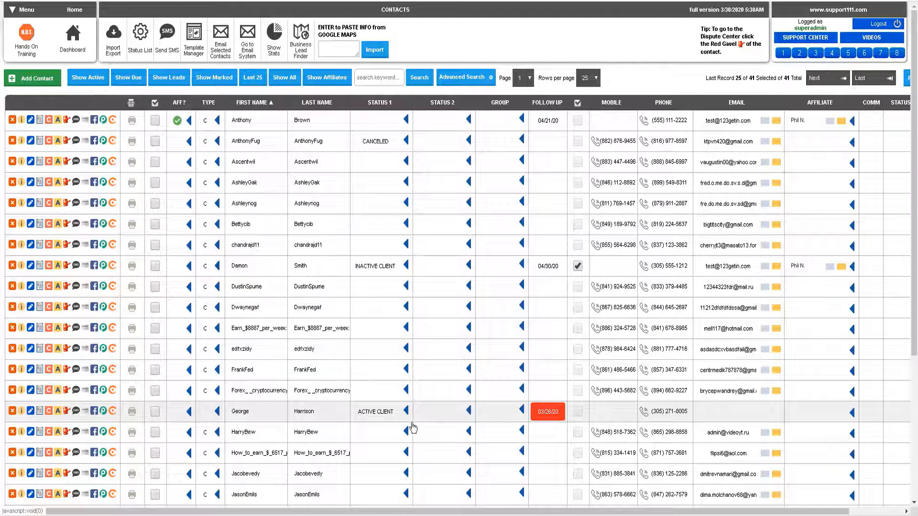
left_click(406, 410)
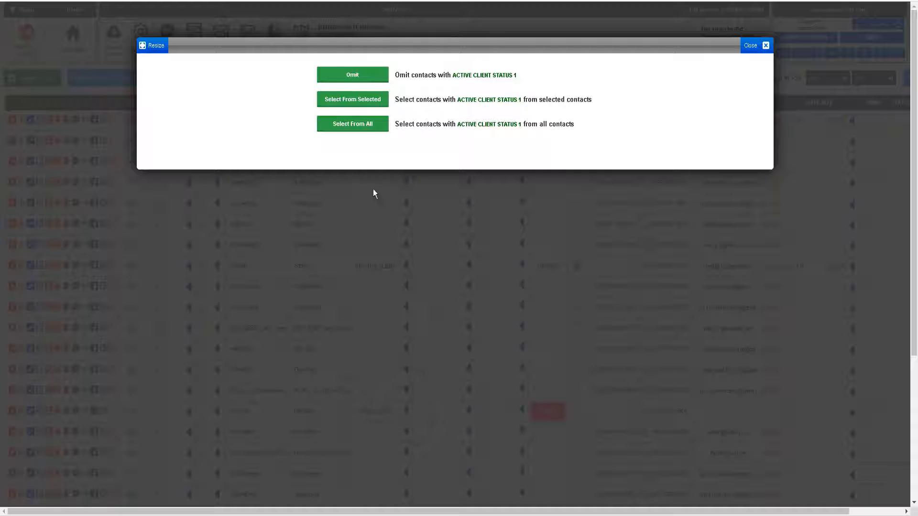
left_click(365, 128)
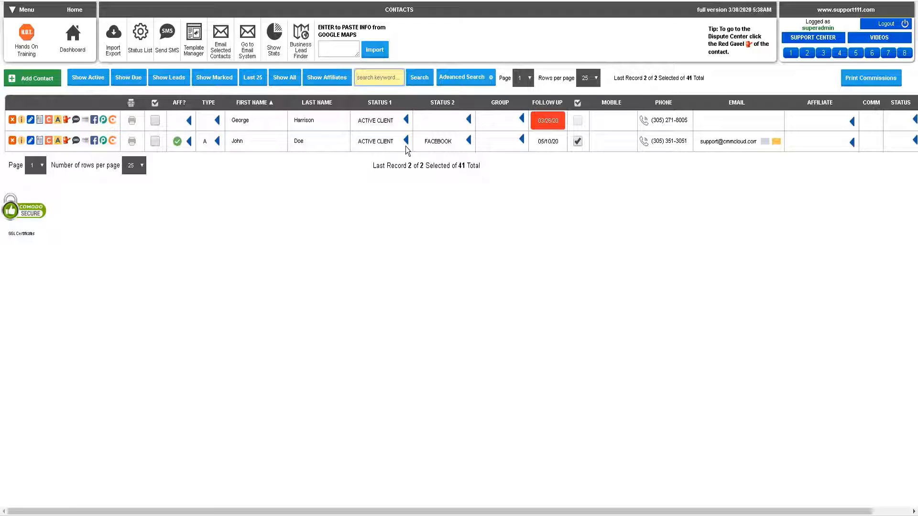
Mark the active client whose Status 2 is Facebook and omit the marked contacts from the list.
left_click(154, 141)
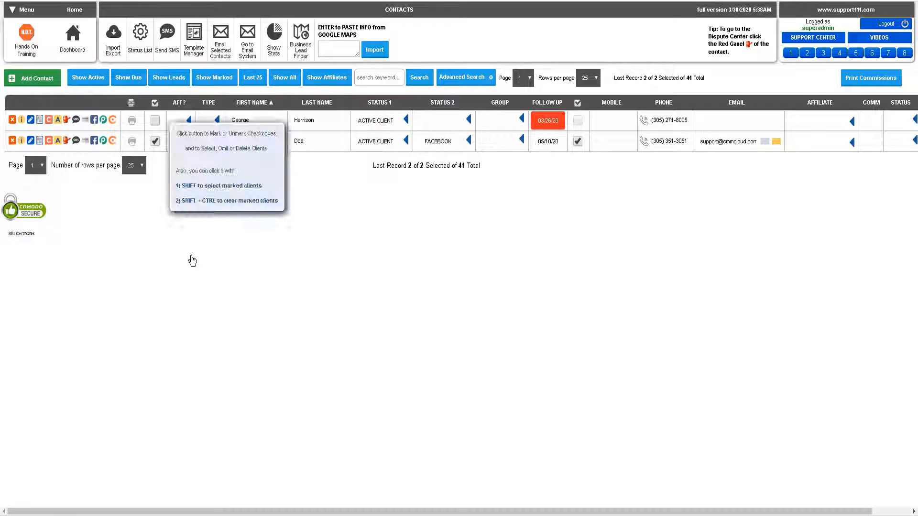
left_click(154, 105)
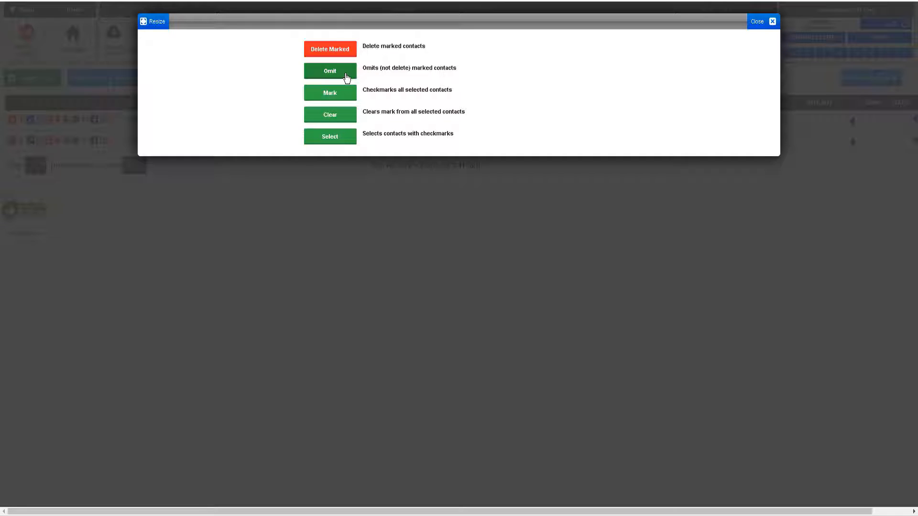
left_click(345, 75)
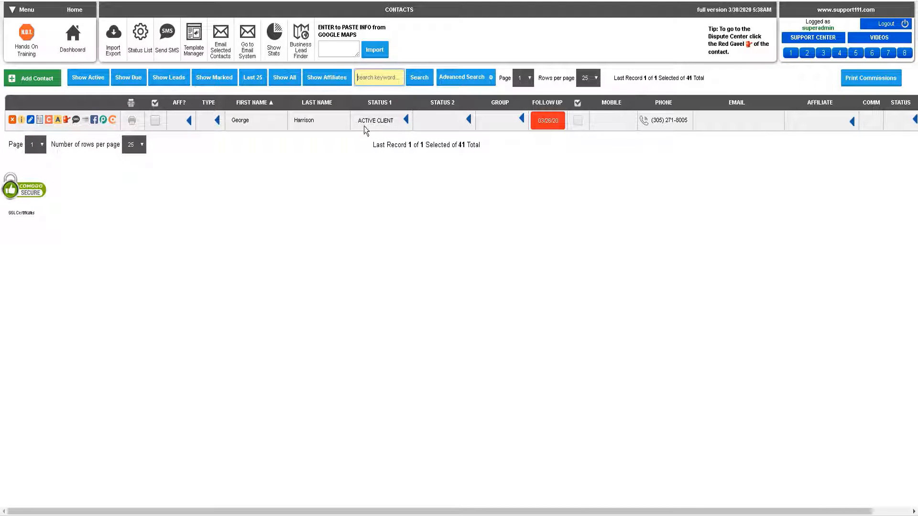
Select the Active Client Status 1 contacts from the selected contacts, and repeat the selection from all contacts.
left_click(404, 119)
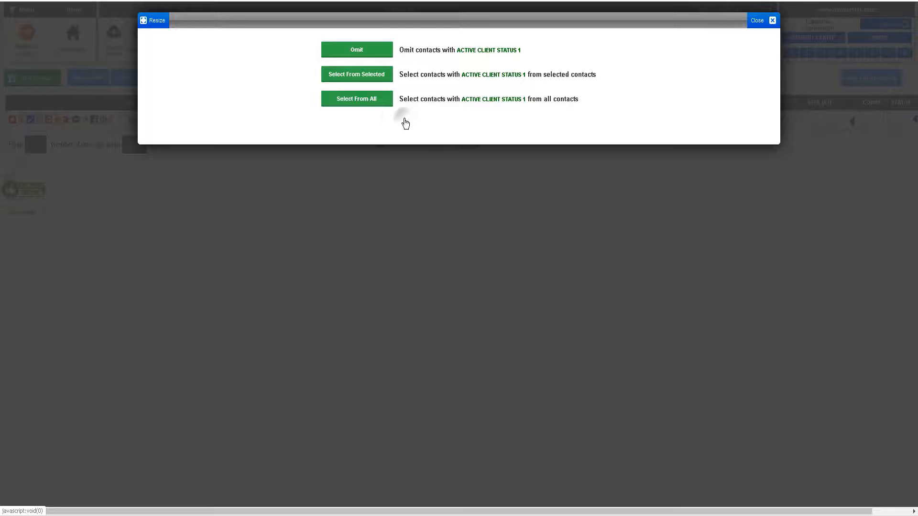
left_click(375, 80)
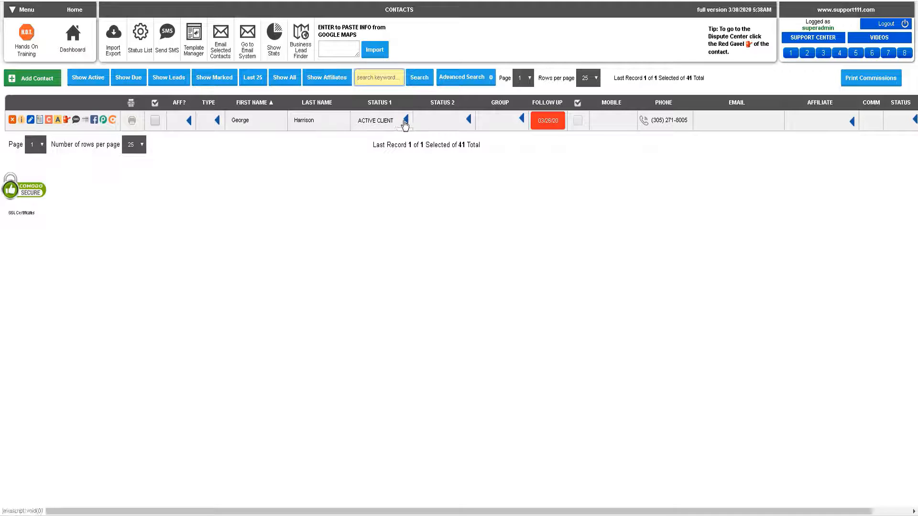
left_click(404, 121)
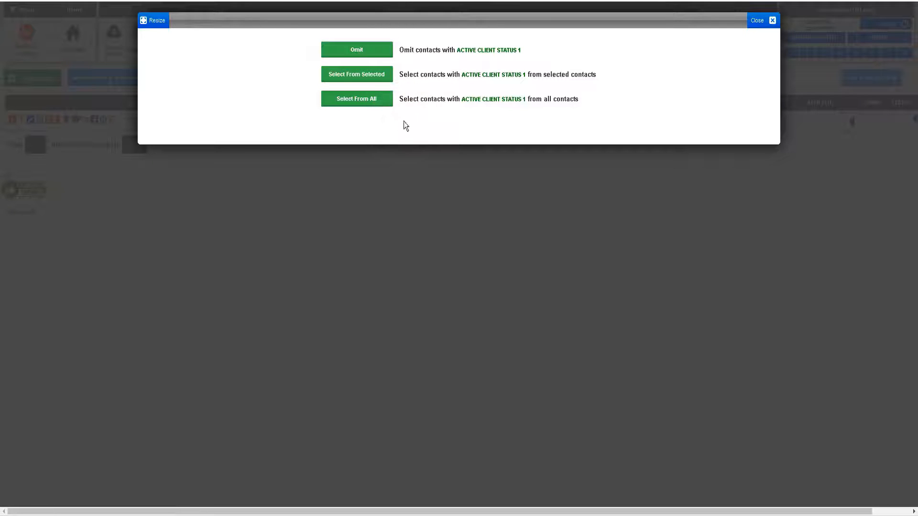
left_click(342, 102)
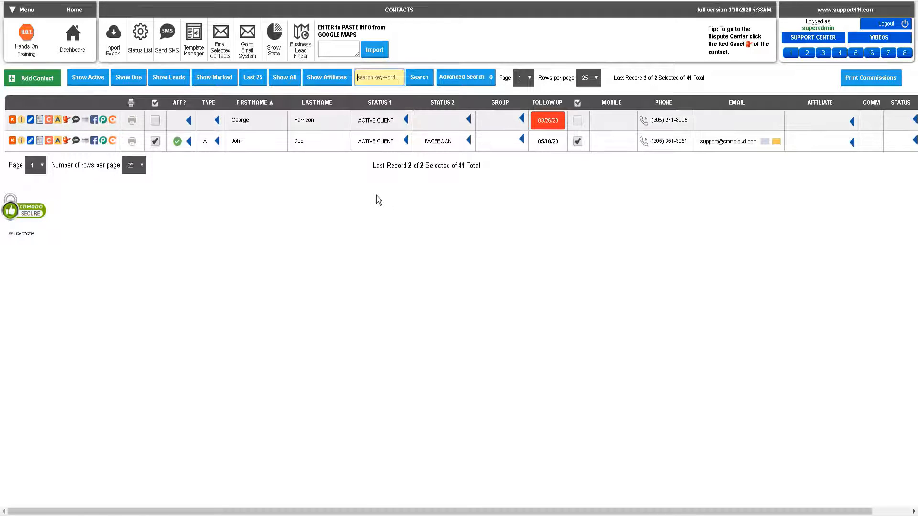
Select the contacts with Active Client as Status 1 from only the currently selected contacts.
left_click(406, 141)
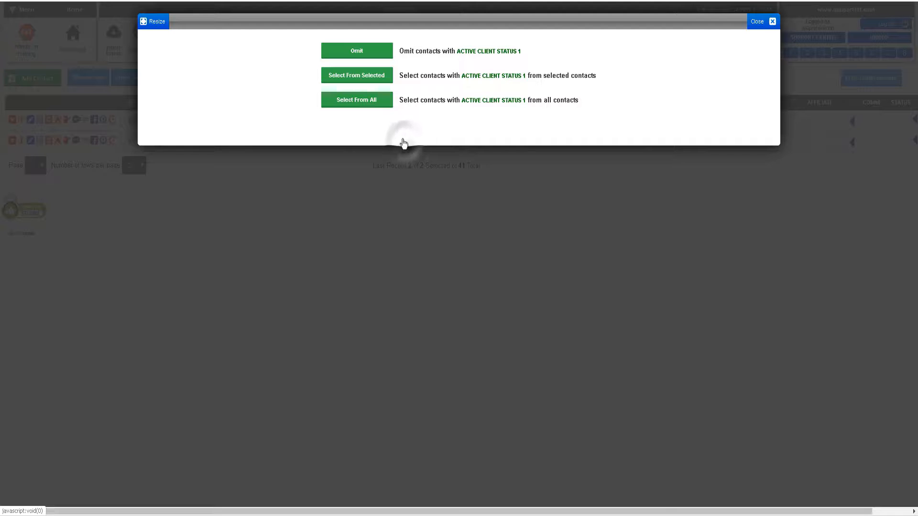
left_click(348, 80)
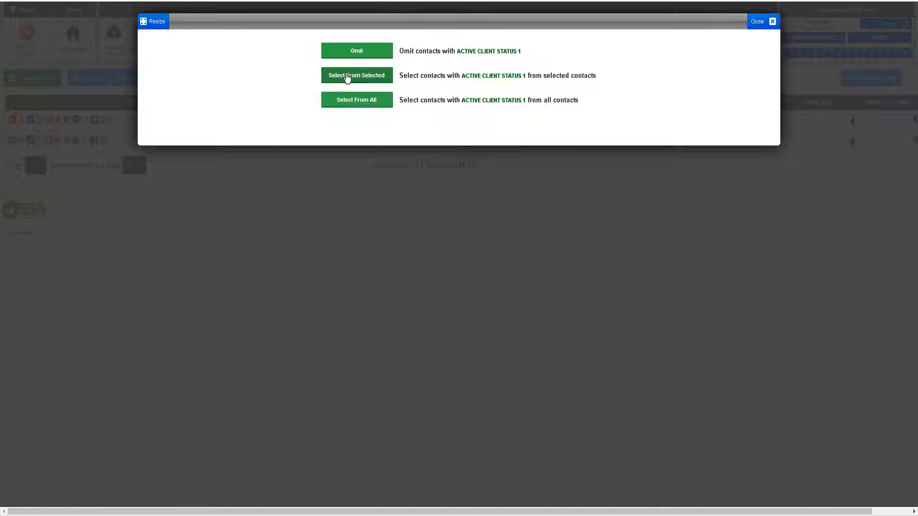
left_click(347, 79)
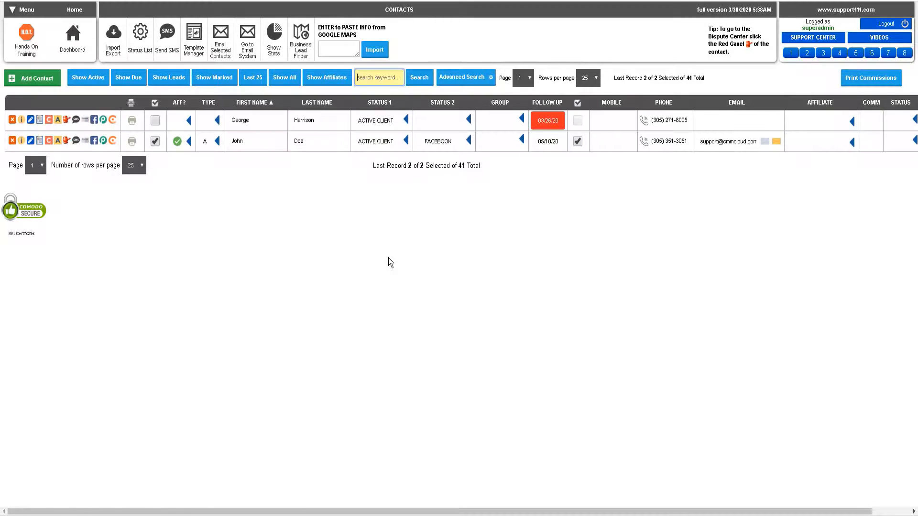
Show all contacts again and narrow that selection to those with Active Client as Status 1.
left_click(286, 79)
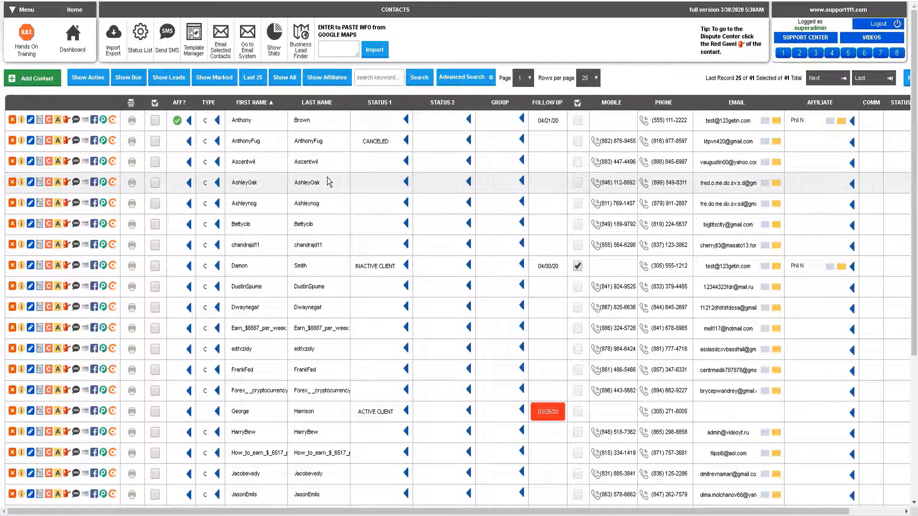
left_click(406, 413)
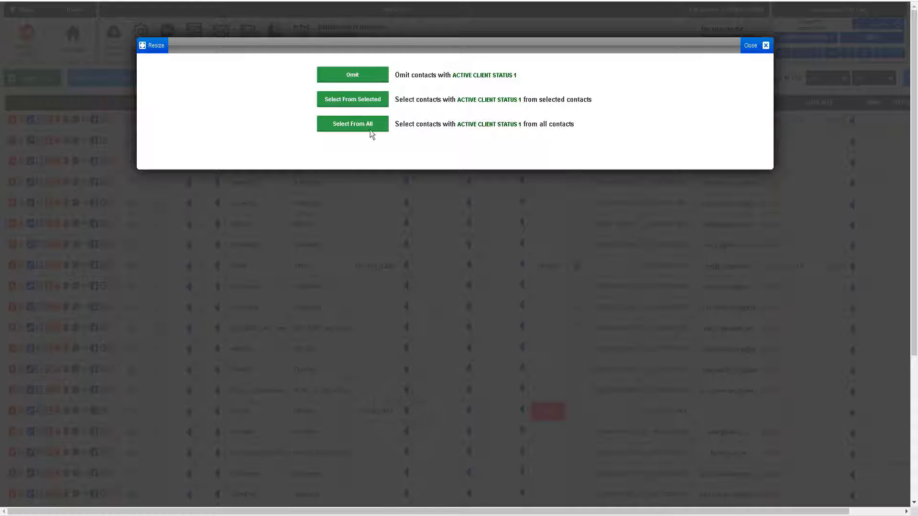
left_click(365, 104)
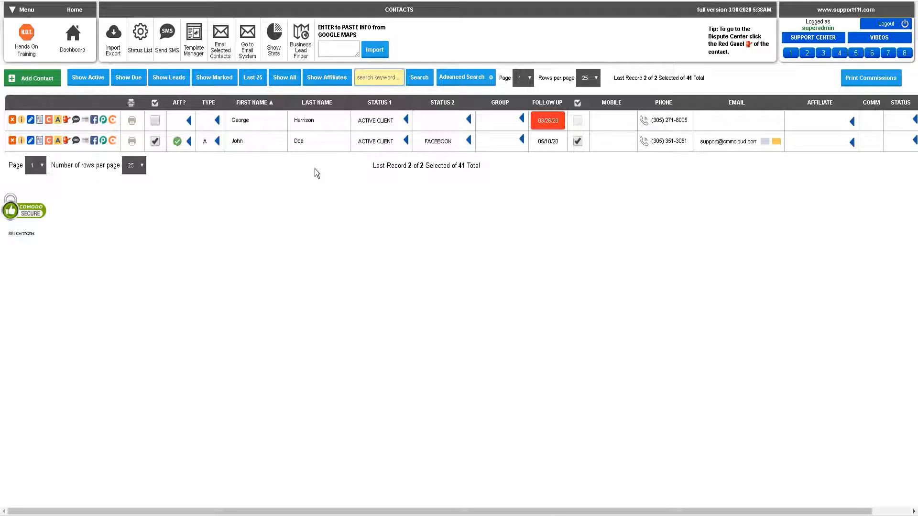
Open the Dispute Center for the marked contact and select all disputes sharing the MIDLAND CRED account number from all the client's records.
left_click(66, 142)
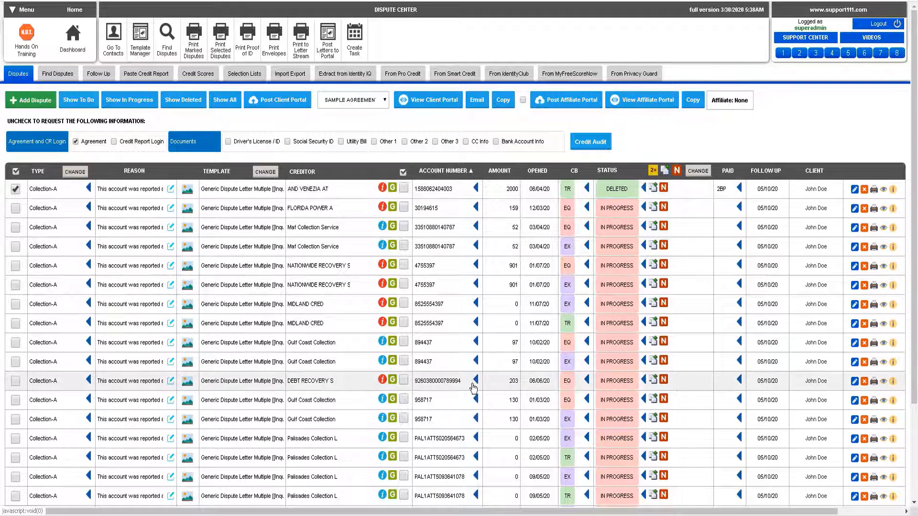
left_click(475, 326)
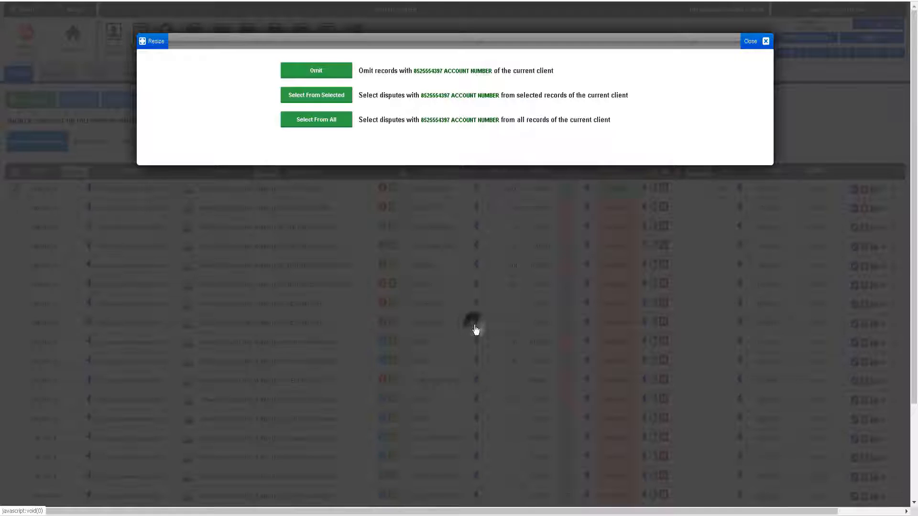
left_click(324, 123)
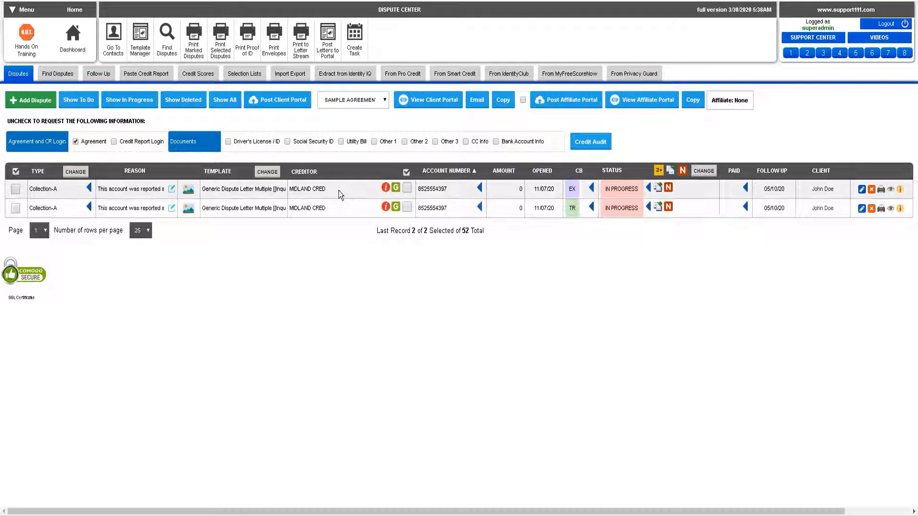
Select the Collection-A type disputes from the selected records, and repeat the selection from all the client's records.
left_click(89, 190)
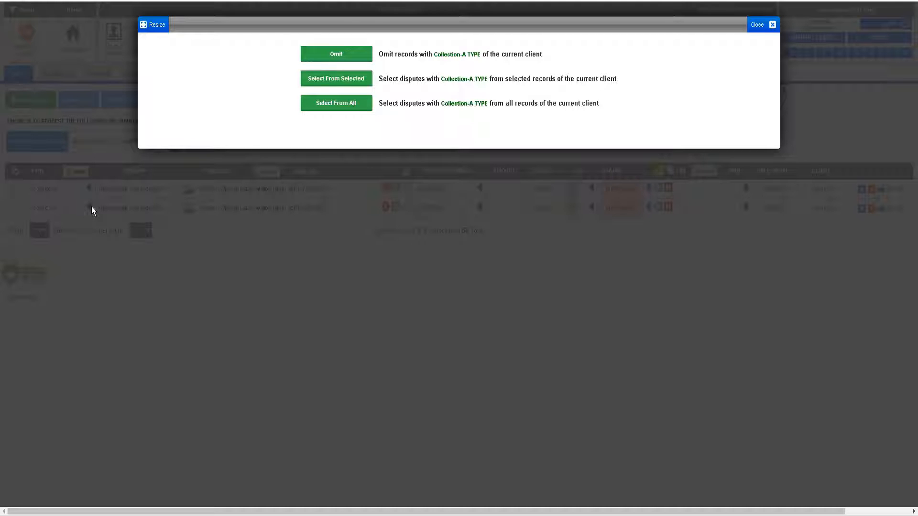
left_click(337, 79)
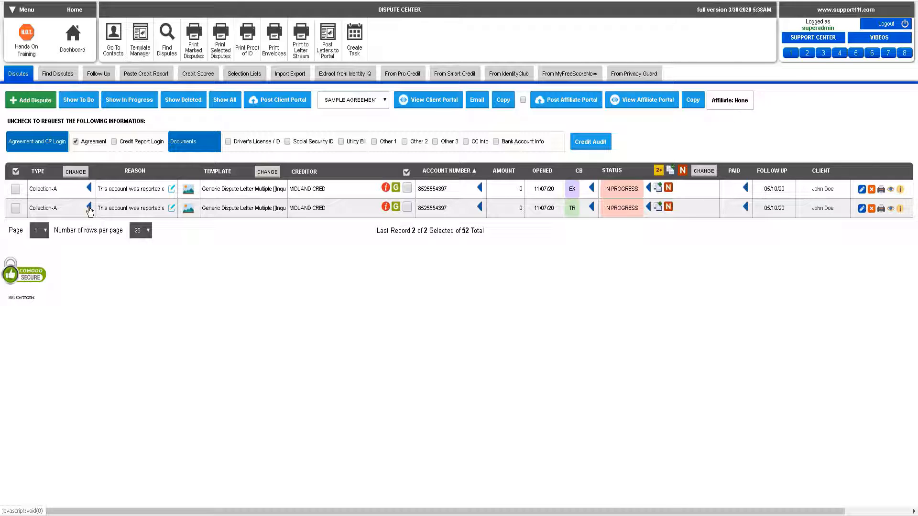
left_click(89, 189)
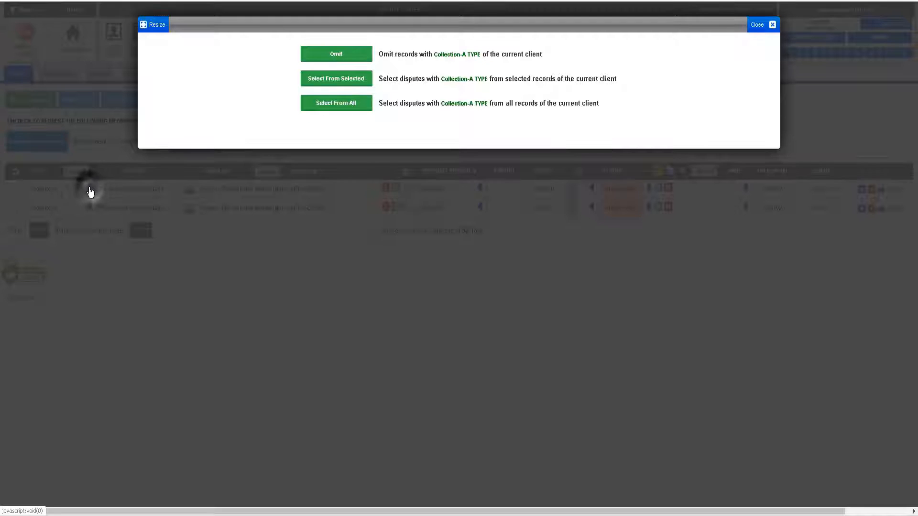
left_click(356, 109)
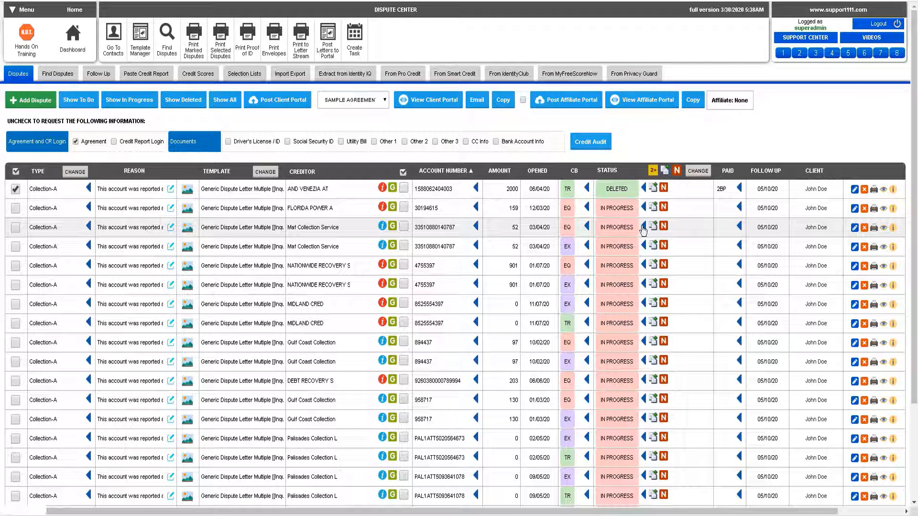
Select all the client's disputes with EQ as credit bureau and omit the Inquiry-A type records.
left_click(588, 229)
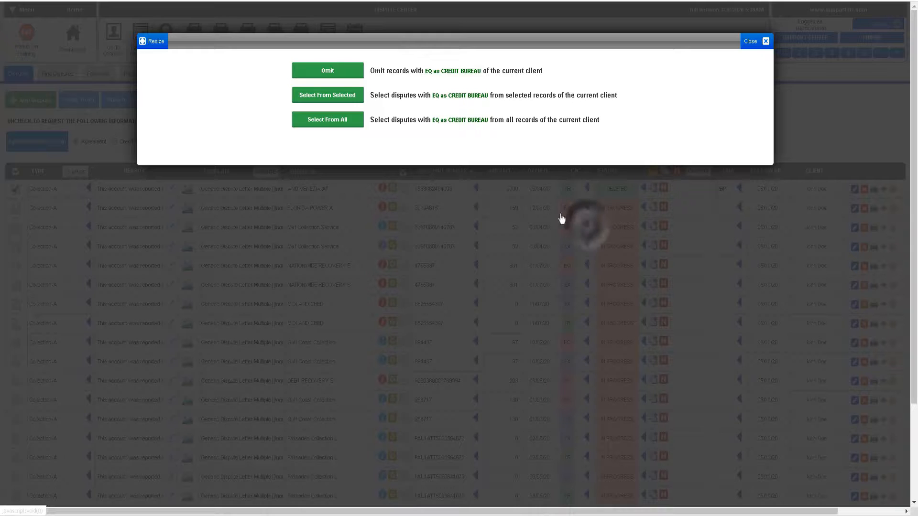
left_click(327, 120)
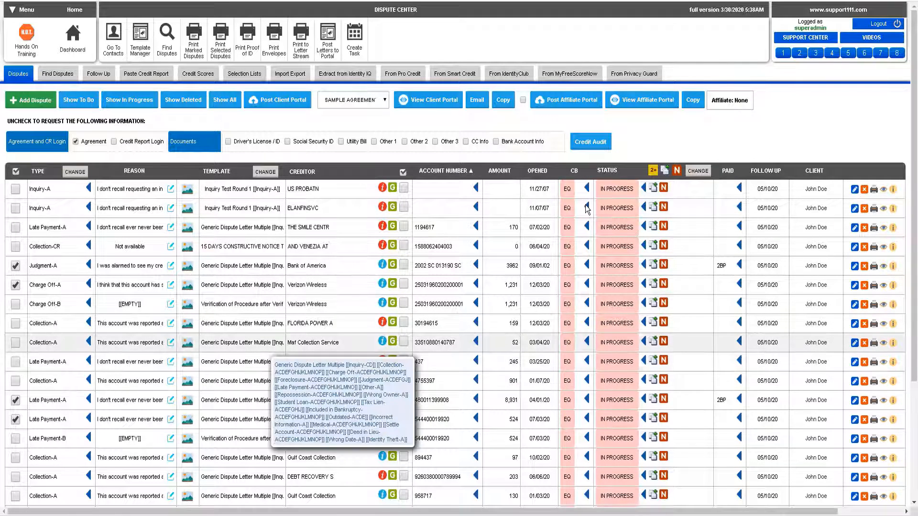
left_click(87, 209)
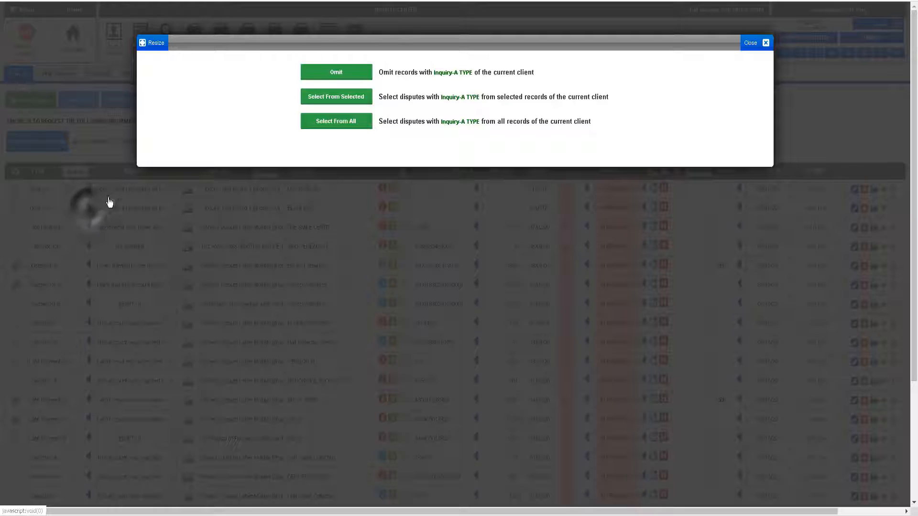
left_click(337, 73)
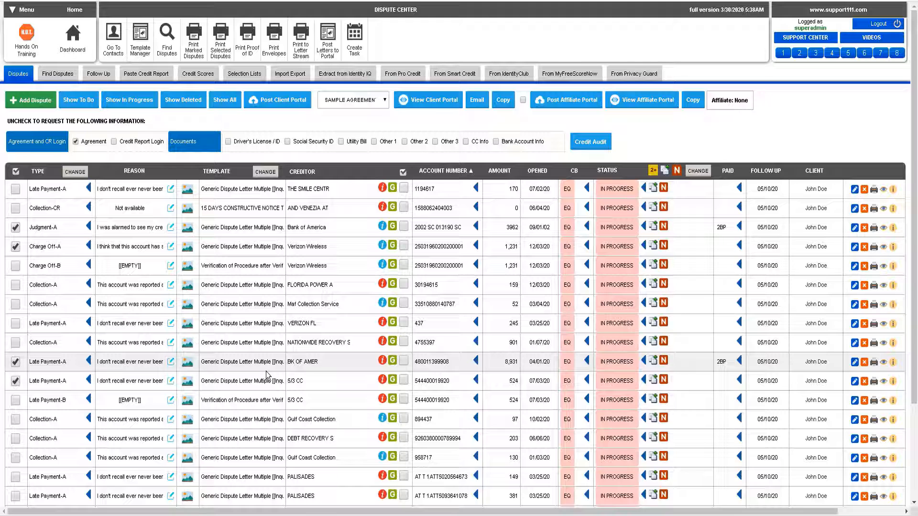
Narrow the selected EQ disputes to those of type Late Payment-A.
left_click(89, 363)
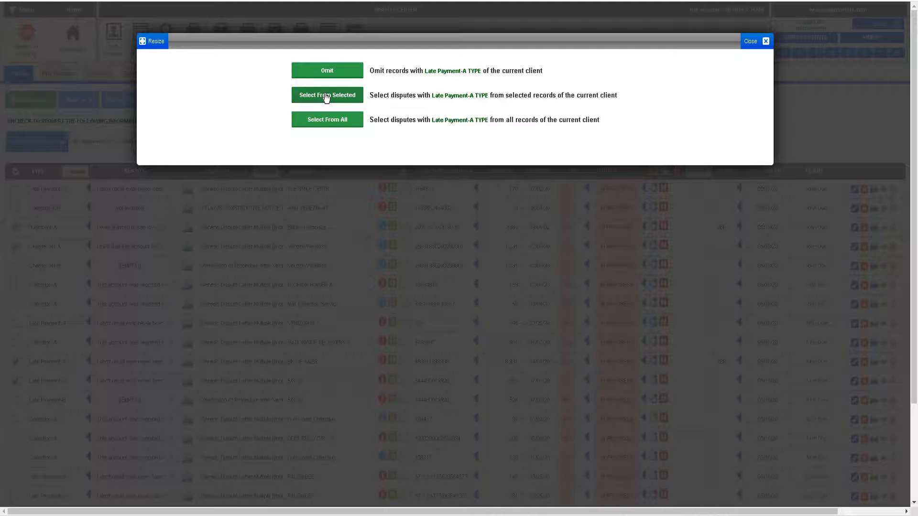
left_click(326, 97)
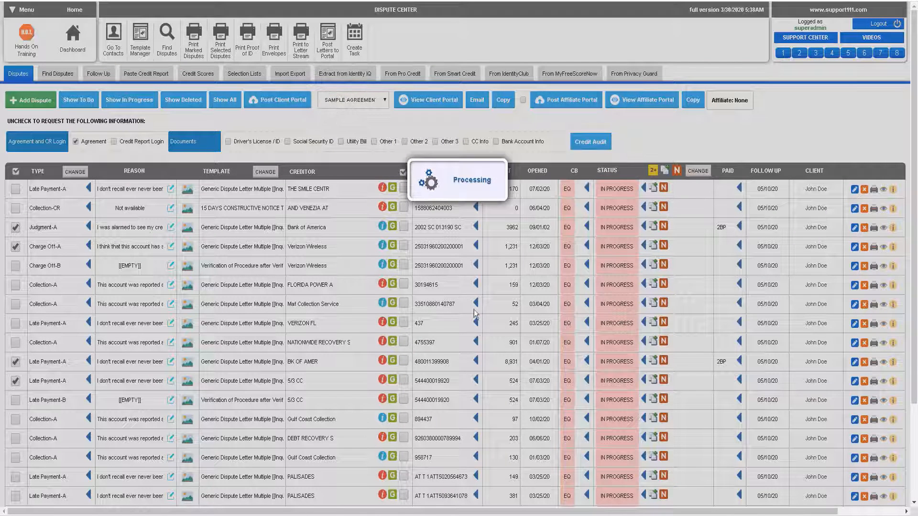